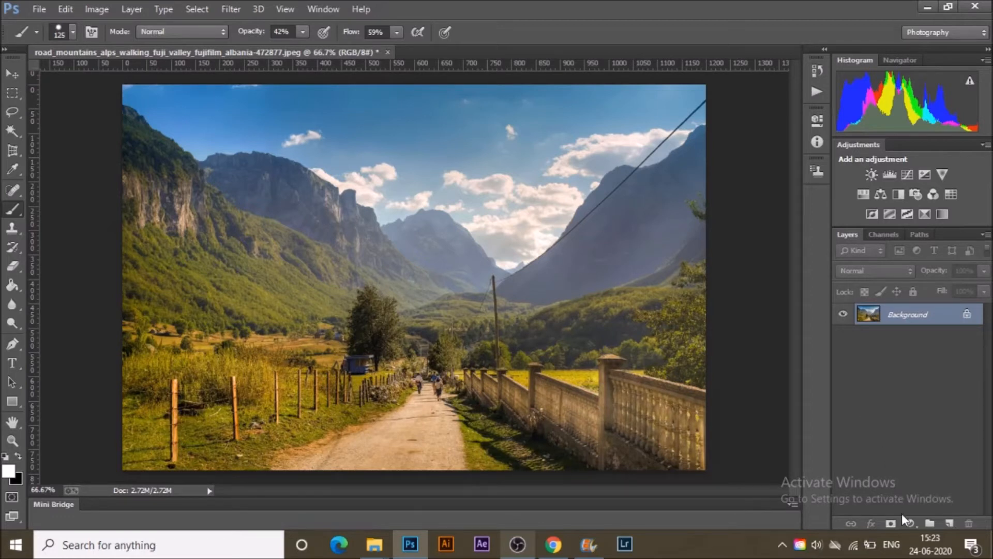
Add a Black & White adjustment layer above the Background photo
{"action": "left_click", "coordinate": [910, 523]}
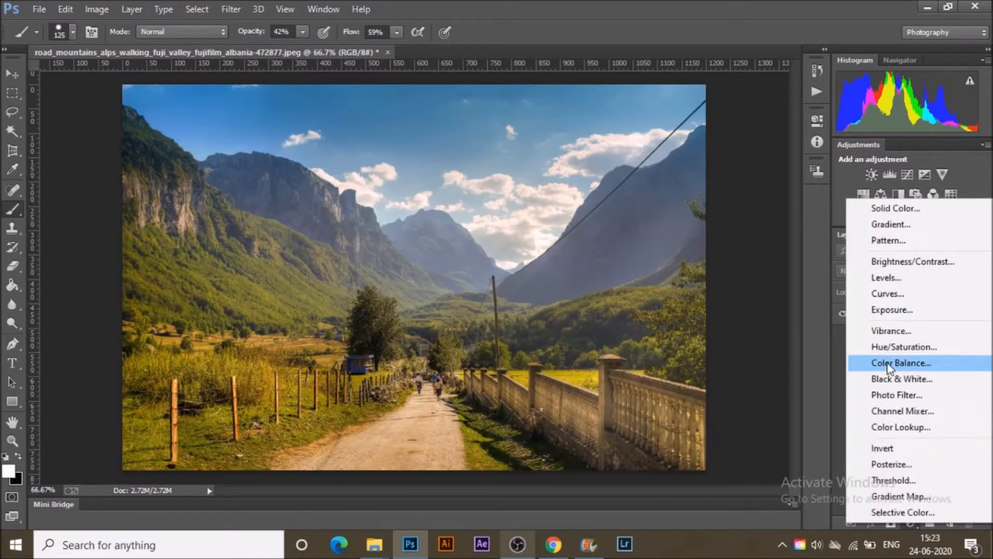
{"action": "left_click", "coordinate": [900, 382]}
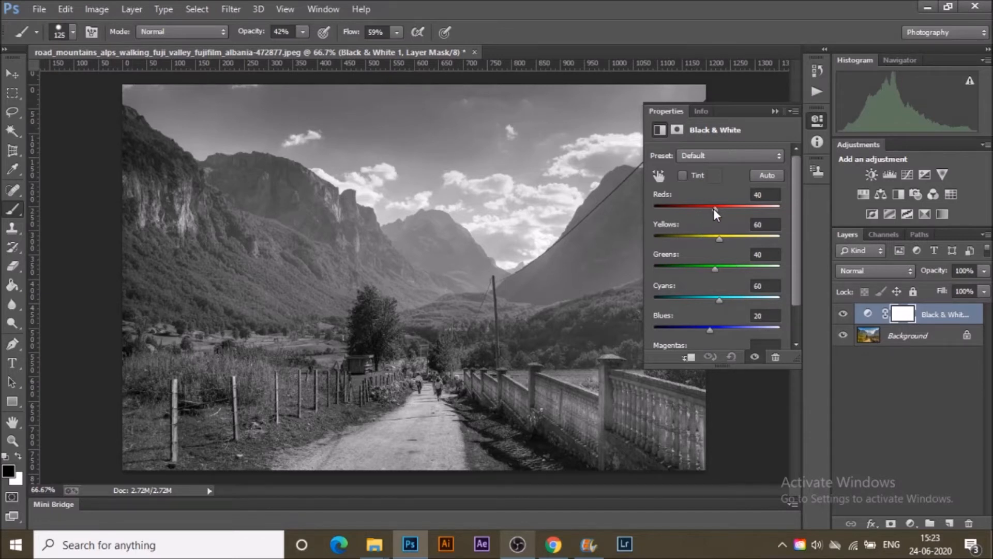
Try the extremes of Reds in the Black & White adjustment, then set Reds to -62 and Yellows to 136
{"action": "left_click_drag", "start_coordinate": [715, 207], "coordinate": [783, 210]}
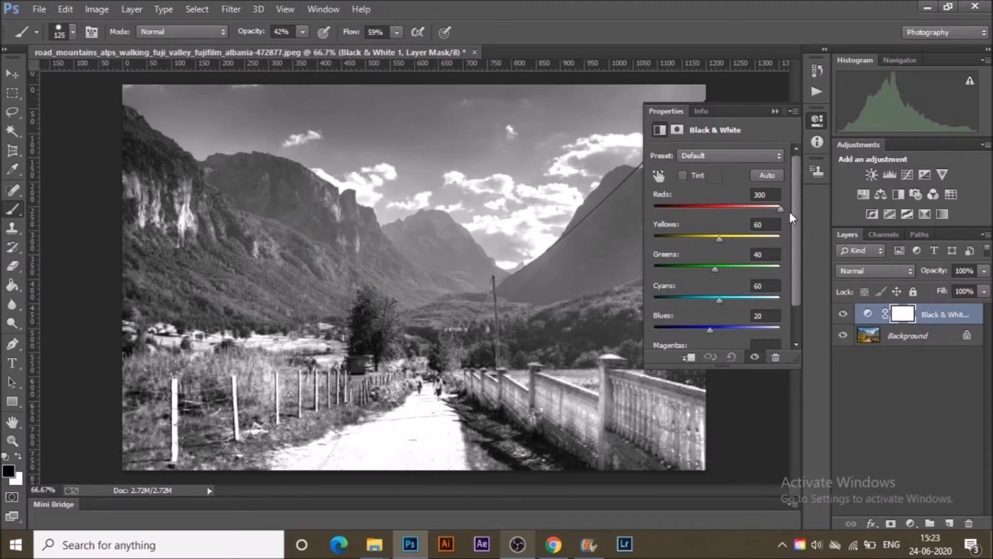
{"action": "left_click_drag", "start_coordinate": [790, 212], "coordinate": [641, 212]}
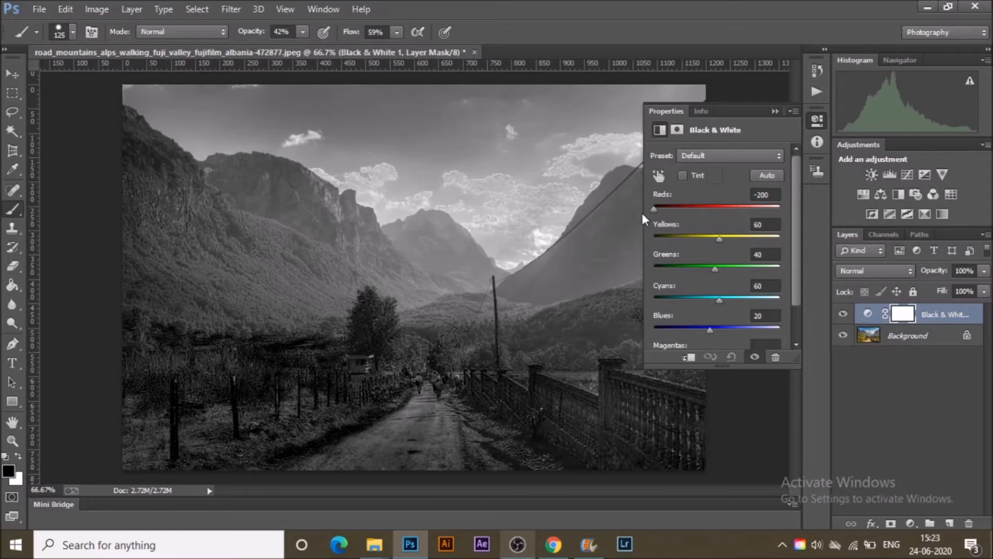
{"action": "left_click_drag", "start_coordinate": [652, 213], "coordinate": [688, 206]}
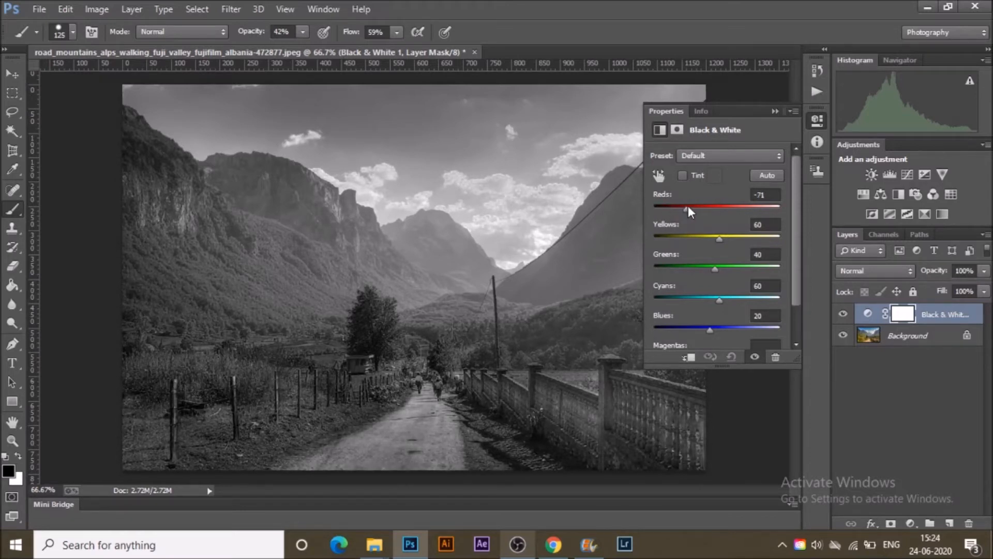
{"action": "left_click", "coordinate": [721, 237]}
{"action": "left_click_drag", "start_coordinate": [721, 236], "coordinate": [741, 239]}
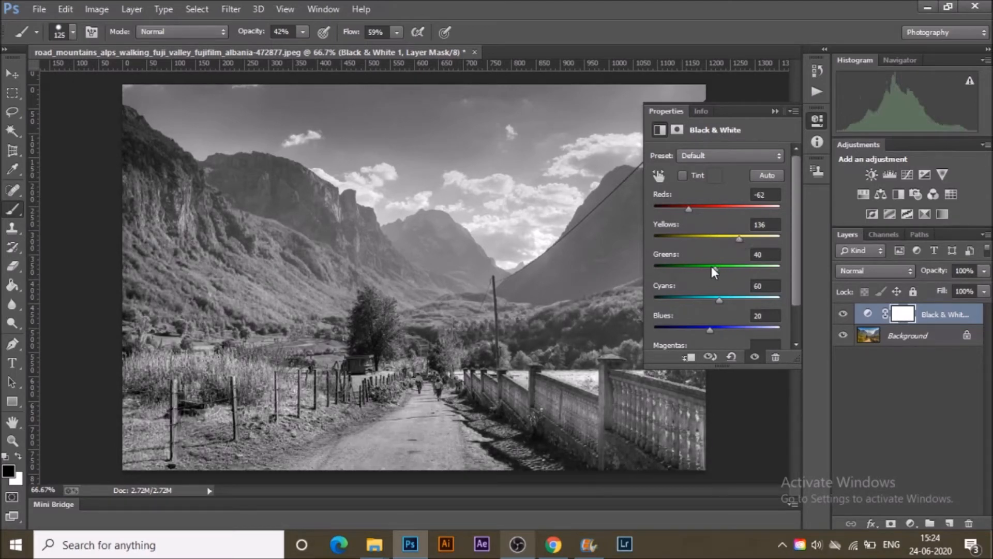
Set the adjustment's Greens to -85, Cyans to 30 and Blues to -39
{"action": "left_click_drag", "start_coordinate": [712, 265], "coordinate": [622, 270]}
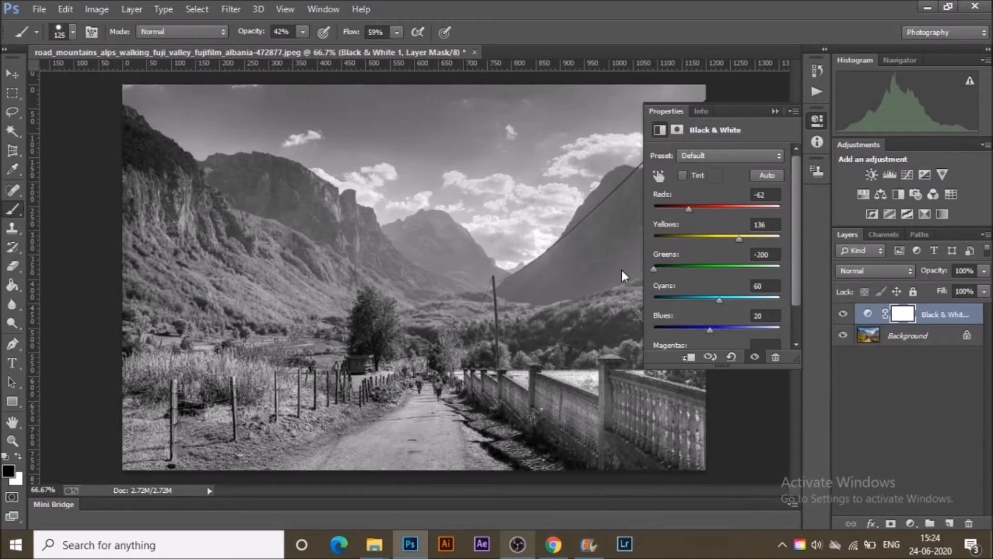
{"action": "left_click_drag", "start_coordinate": [674, 265], "coordinate": [683, 265]}
{"action": "left_click_drag", "start_coordinate": [719, 299], "coordinate": [694, 327]}
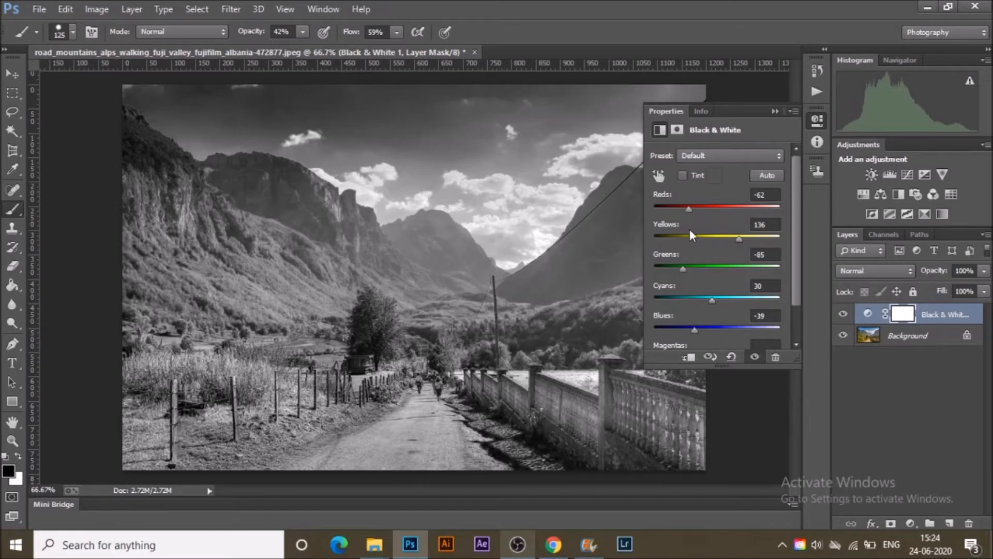
Reset the Black & White adjustment, then use on-image adjustment on the mountains, trees and road to set Blues to -35 and Yellows to 54
{"action": "left_click", "coordinate": [732, 356]}
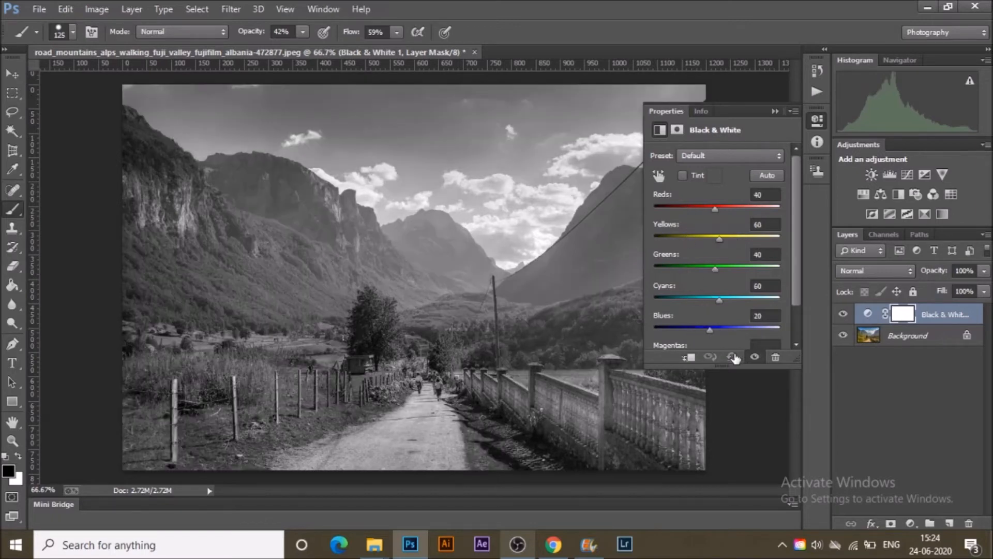
{"action": "left_click", "coordinate": [663, 175]}
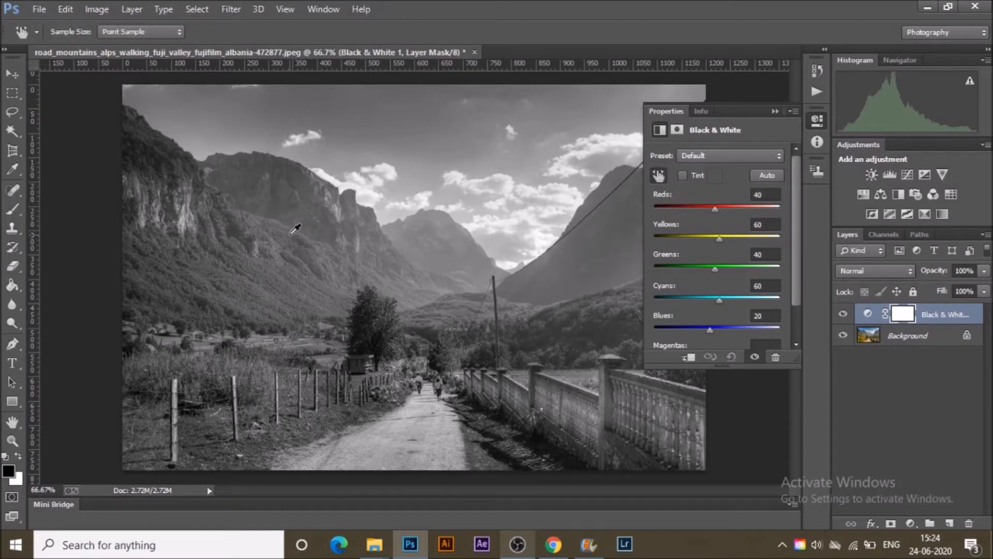
{"action": "left_click_drag", "start_coordinate": [282, 220], "coordinate": [236, 221]}
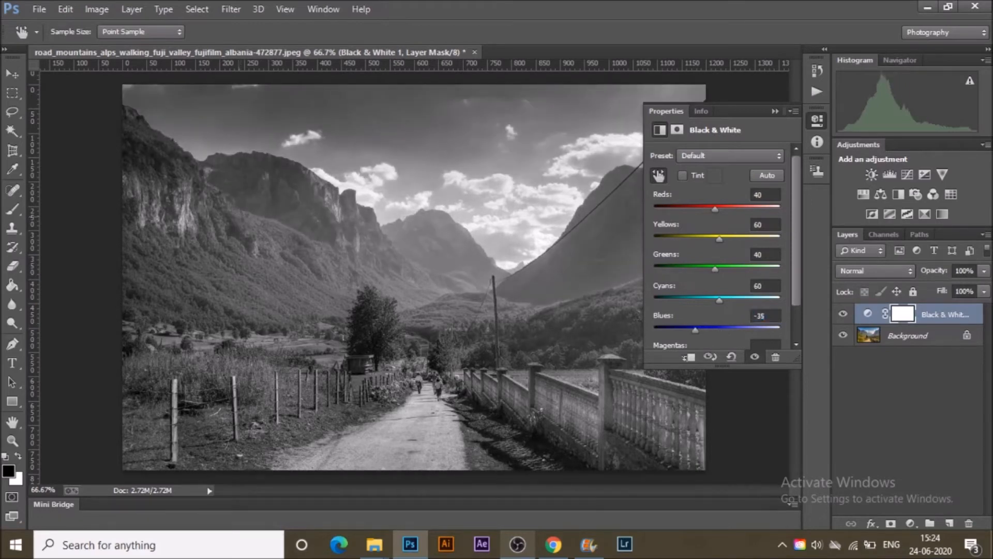
{"action": "left_click_drag", "start_coordinate": [569, 319], "coordinate": [548, 325]}
{"action": "left_click_drag", "start_coordinate": [396, 438], "coordinate": [414, 441]}
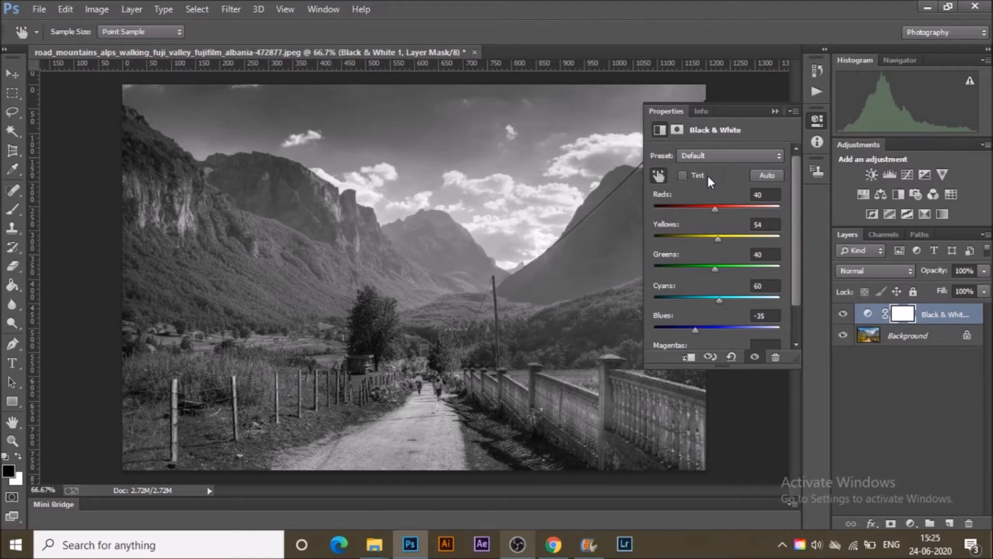
Enable Tint on the Black & White adjustment and set the tint colour to light blue b4c6fe after trying other hues
{"action": "left_click", "coordinate": [680, 175]}
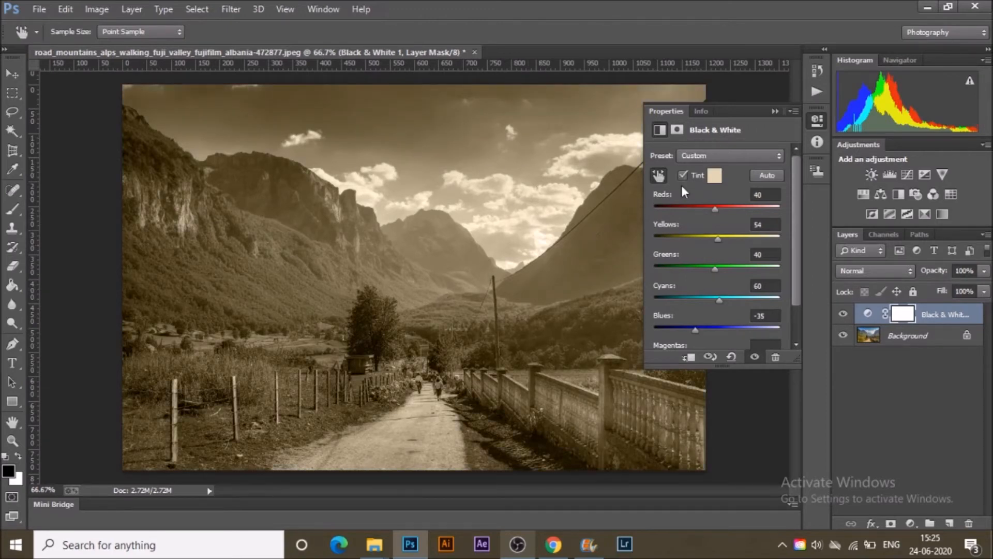
{"action": "left_click", "coordinate": [721, 177]}
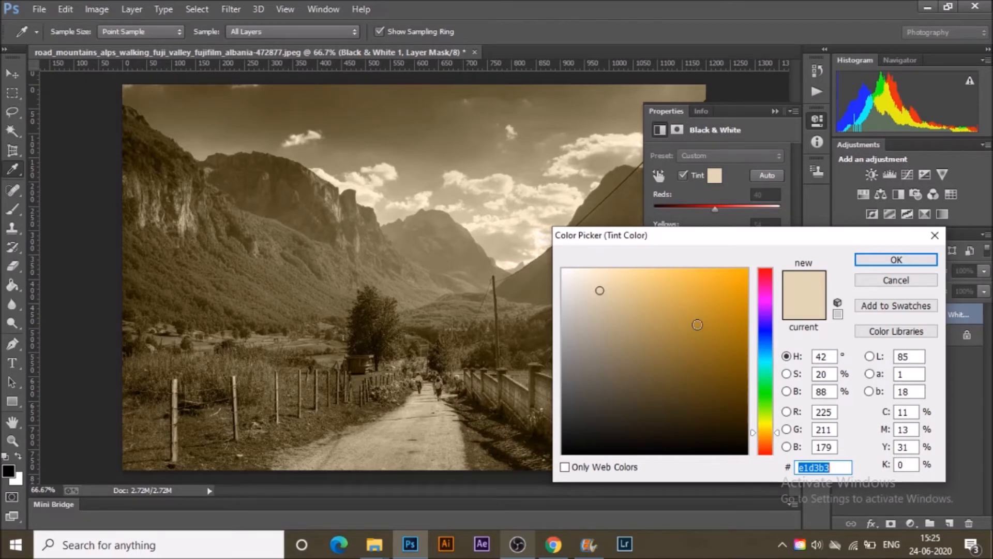
{"action": "left_click", "coordinate": [765, 335]}
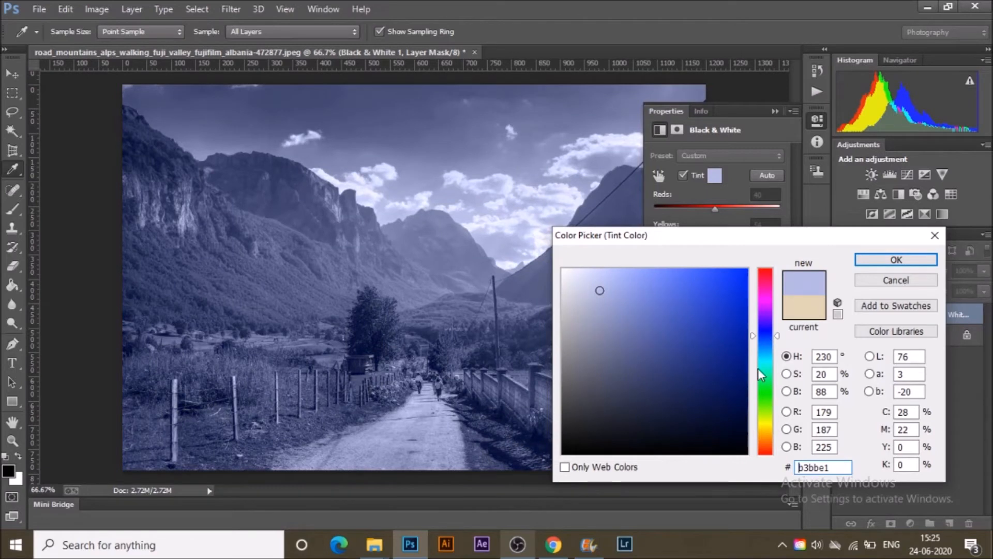
{"action": "left_click", "coordinate": [766, 446]}
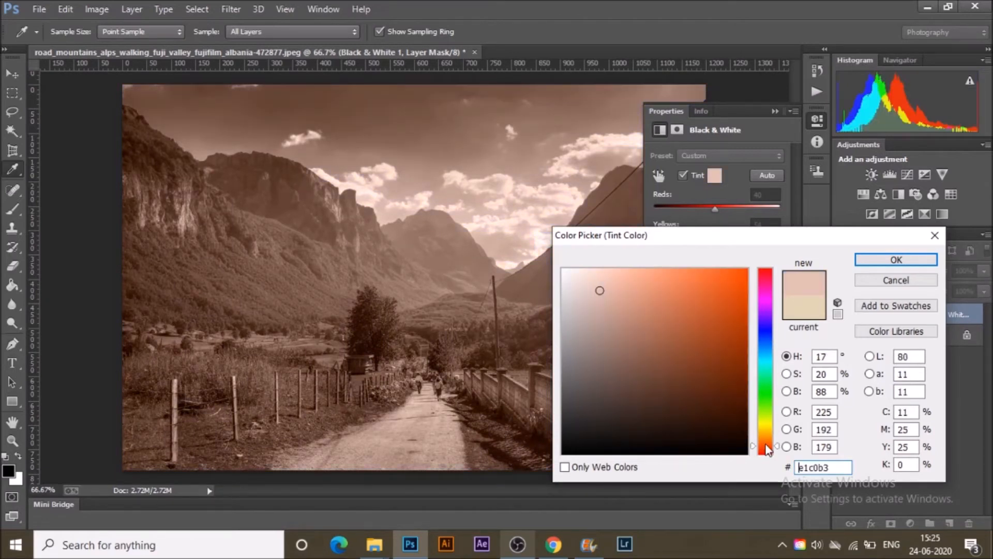
{"action": "left_click", "coordinate": [769, 395]}
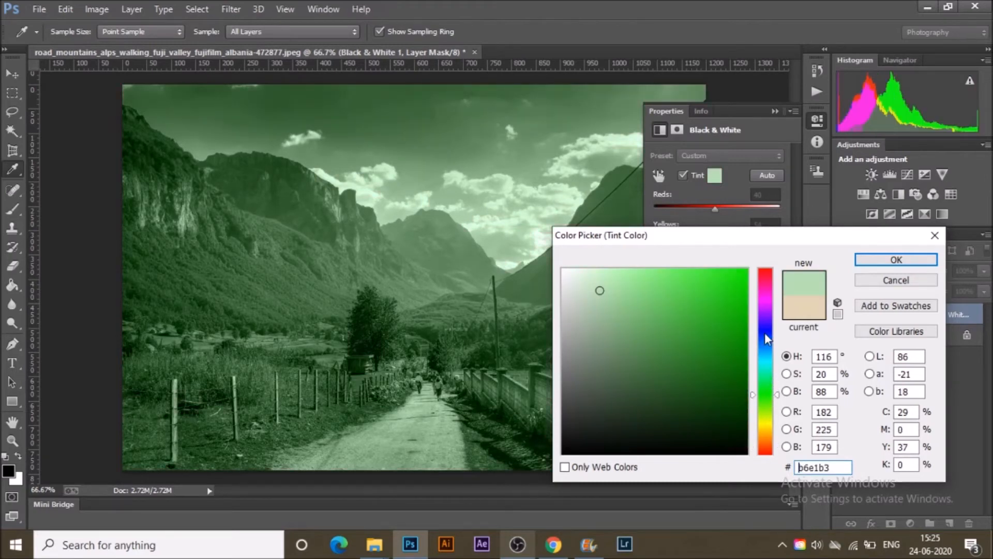
{"action": "left_click", "coordinate": [768, 352]}
{"action": "left_click", "coordinate": [769, 352]}
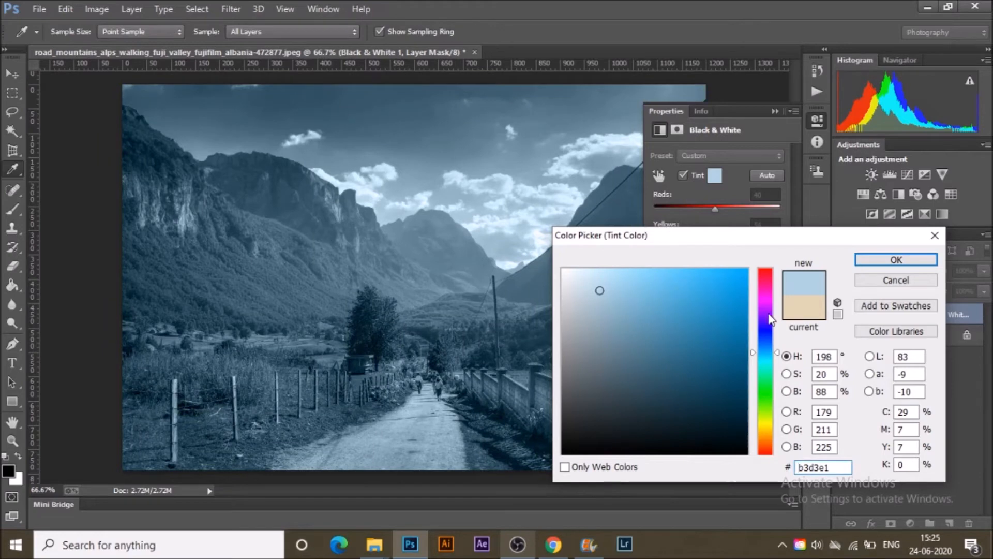
{"action": "left_click", "coordinate": [768, 338]}
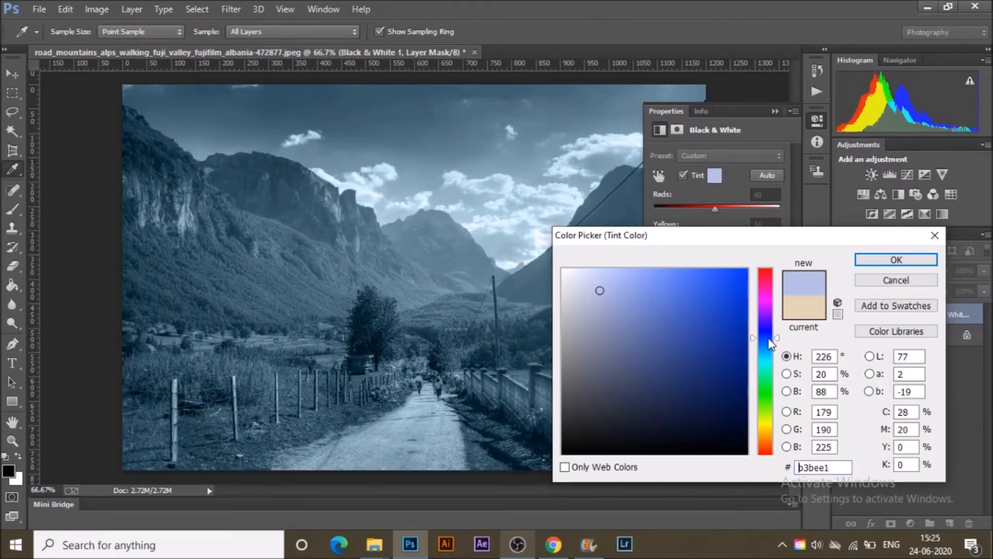
{"action": "left_click", "coordinate": [714, 294]}
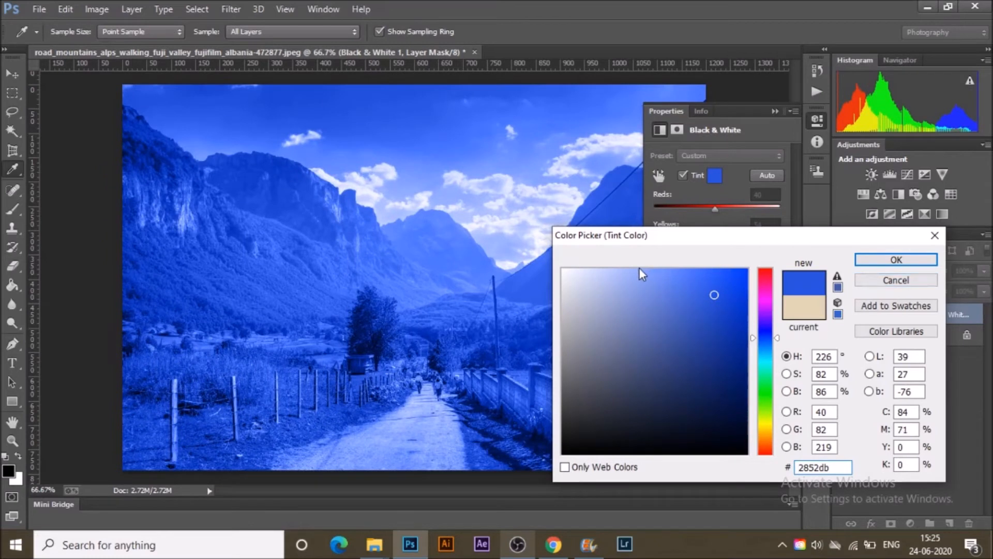
{"action": "left_click_drag", "start_coordinate": [633, 276], "coordinate": [616, 270]}
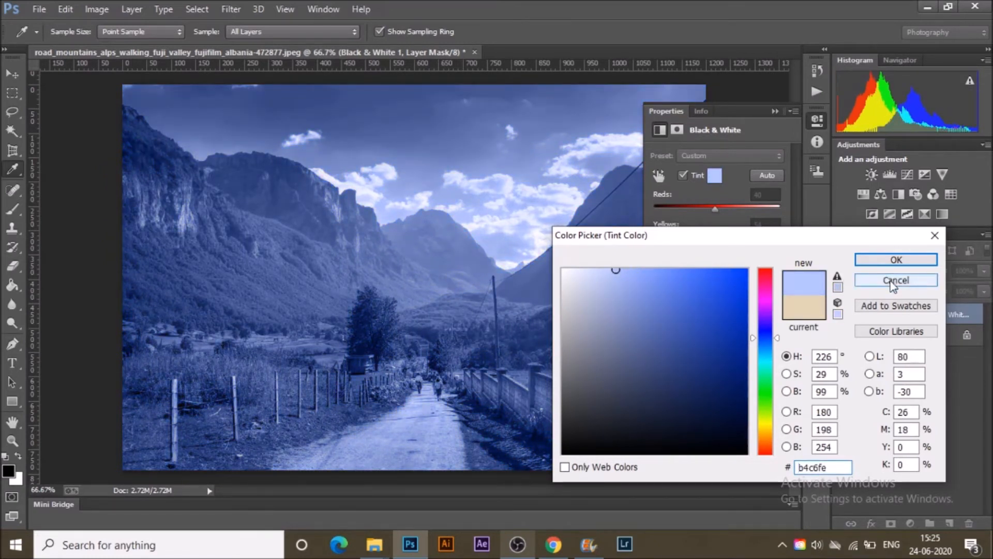
{"action": "left_click", "coordinate": [870, 263]}
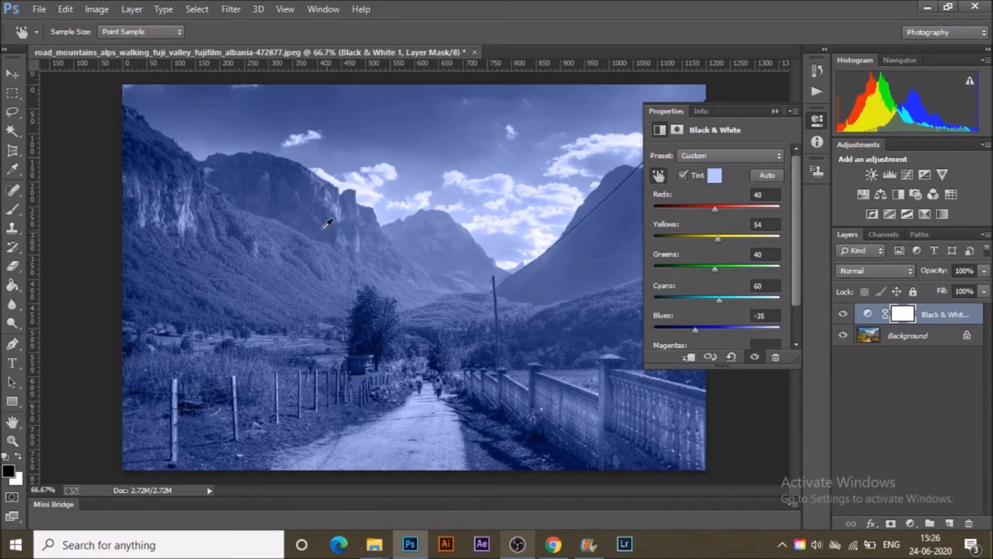
Adjust tones directly on the mountain, roadside grass and clouds, setting Blues to -66, Yellows to 106 and Reds to 19
{"action": "left_click_drag", "start_coordinate": [295, 203], "coordinate": [269, 205]}
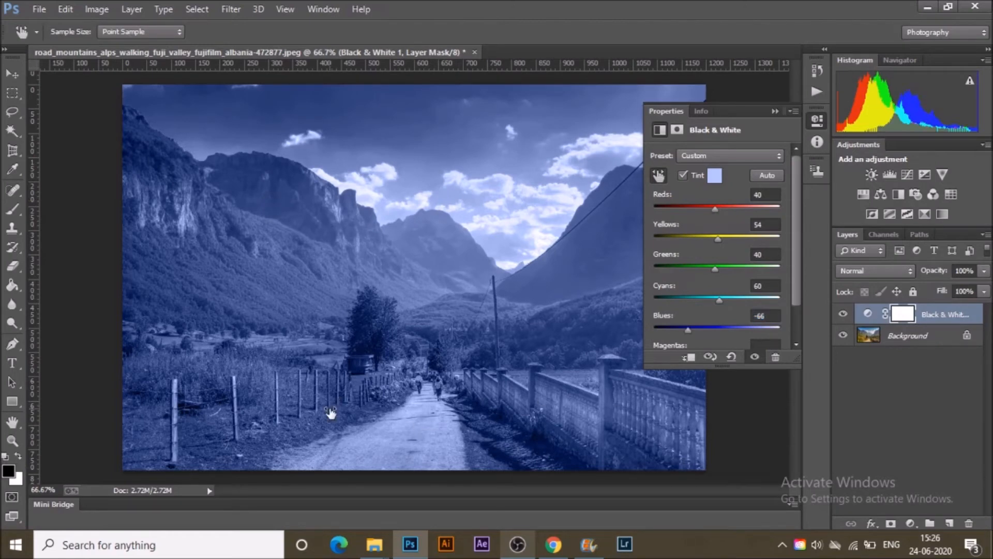
{"action": "left_click_drag", "start_coordinate": [329, 410], "coordinate": [368, 414]}
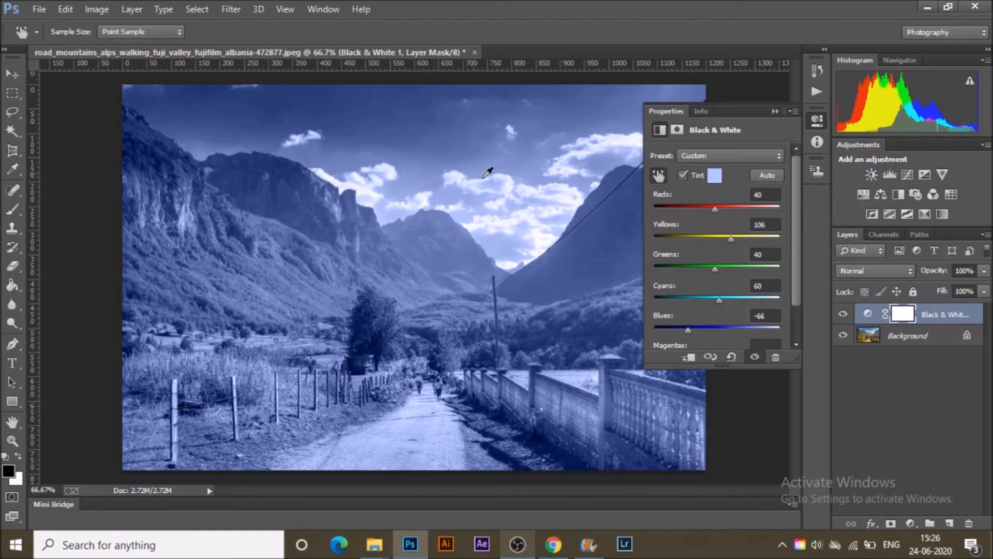
{"action": "left_click_drag", "start_coordinate": [510, 186], "coordinate": [492, 199]}
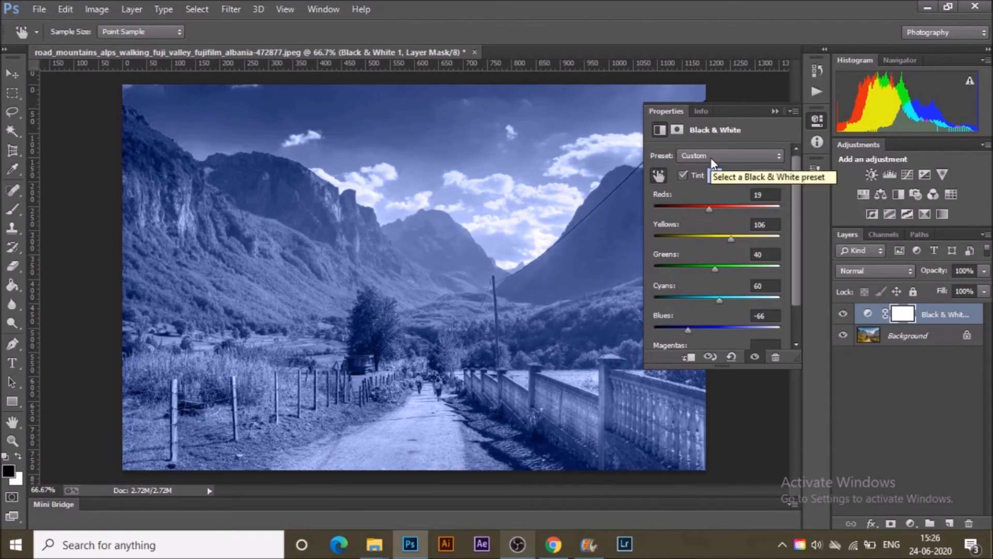
Try the Green Filter preset on the Black & White adjustment and undo it
{"action": "left_click", "coordinate": [732, 160]}
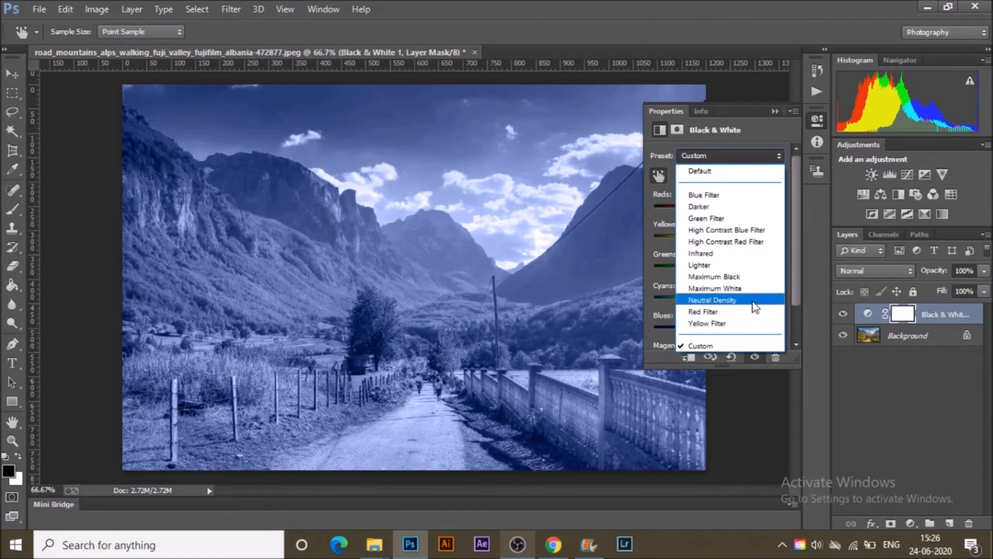
{"action": "left_click", "coordinate": [741, 219]}
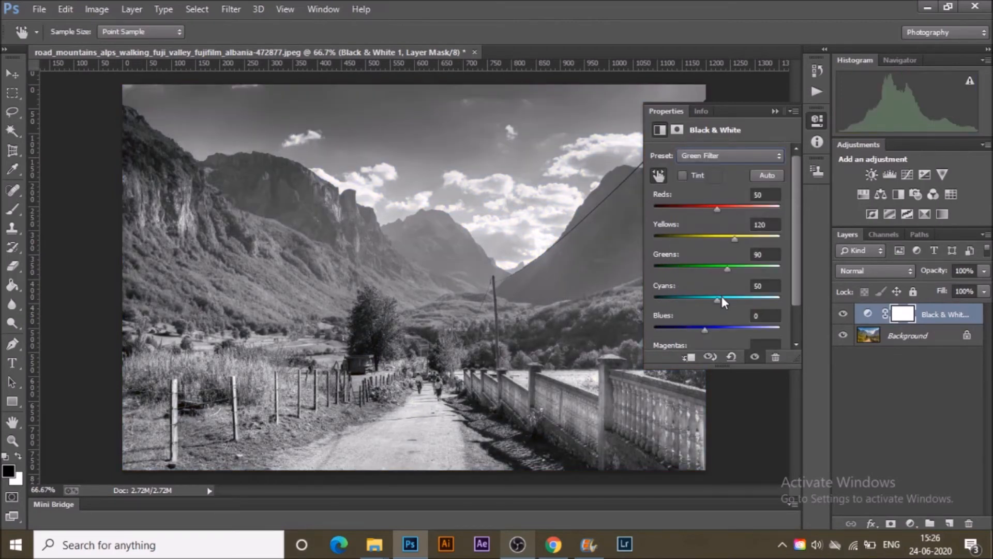
{"action": "key", "text": "ctrl+z"}
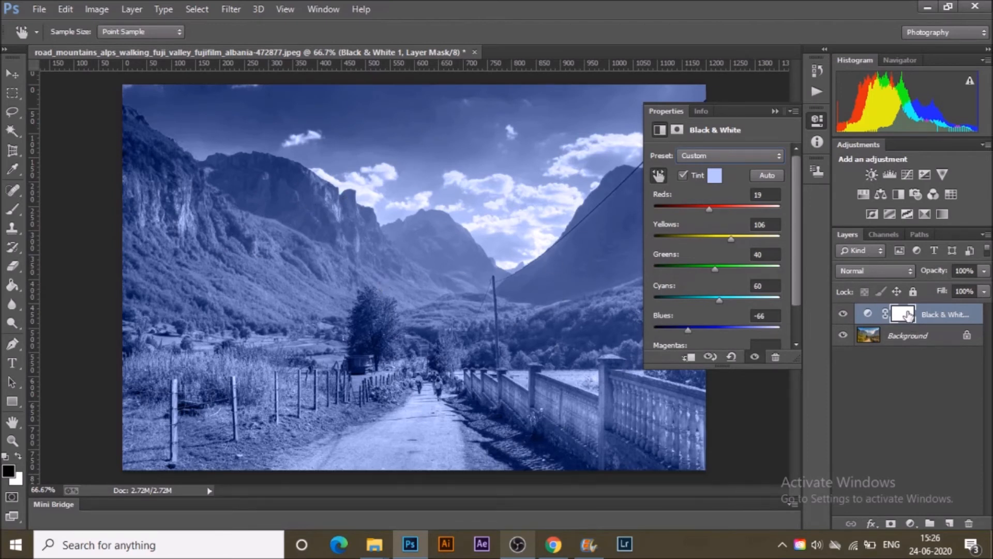
Try the Infrared, Red Filter and Maximum White presets on the Black & White adjustment
{"action": "left_click", "coordinate": [733, 156]}
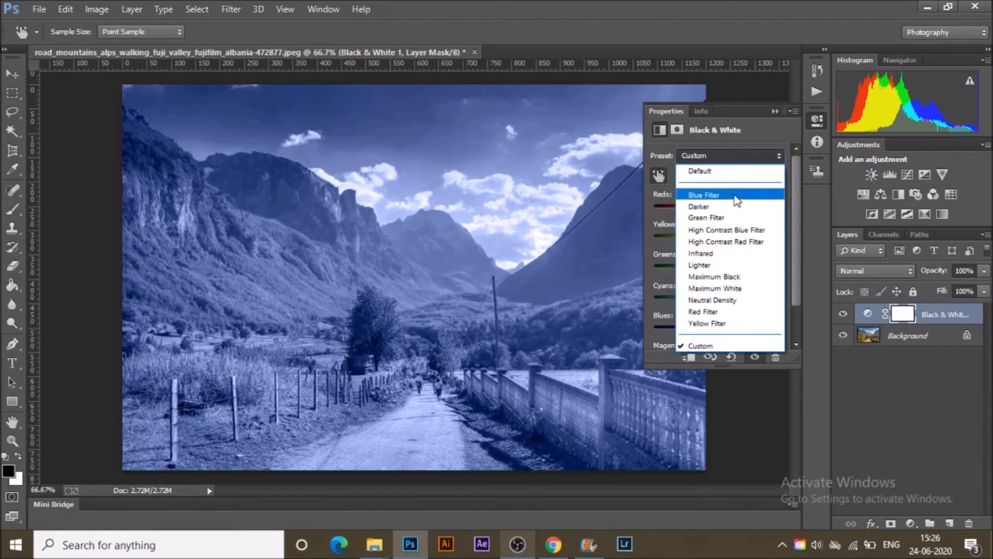
{"action": "left_click", "coordinate": [730, 251]}
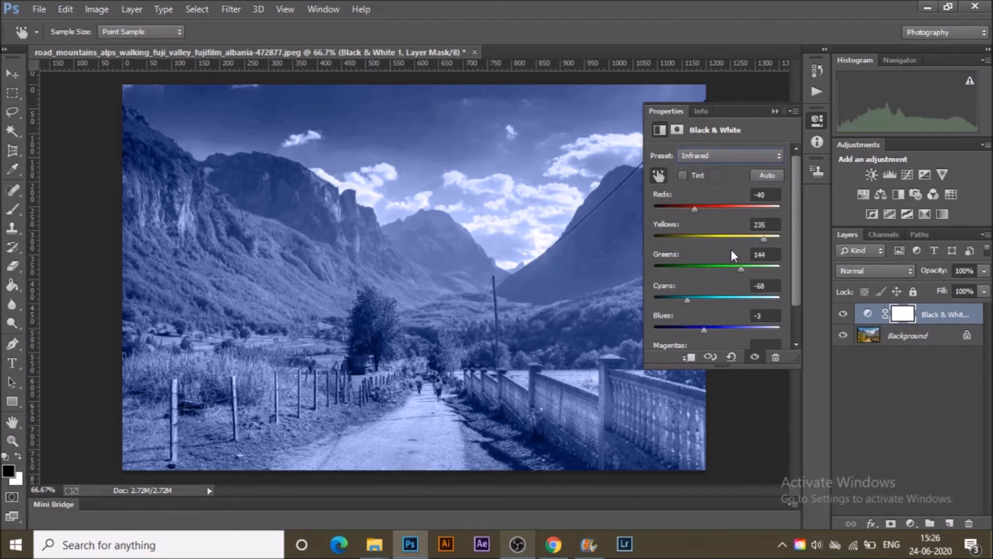
{"action": "left_click", "coordinate": [752, 156]}
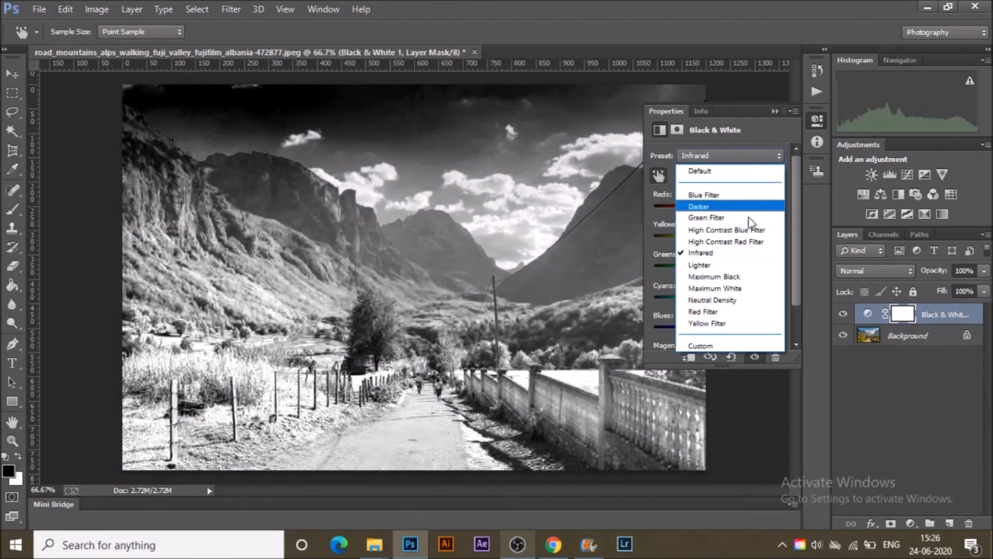
{"action": "left_click", "coordinate": [736, 312]}
{"action": "left_click", "coordinate": [765, 157]}
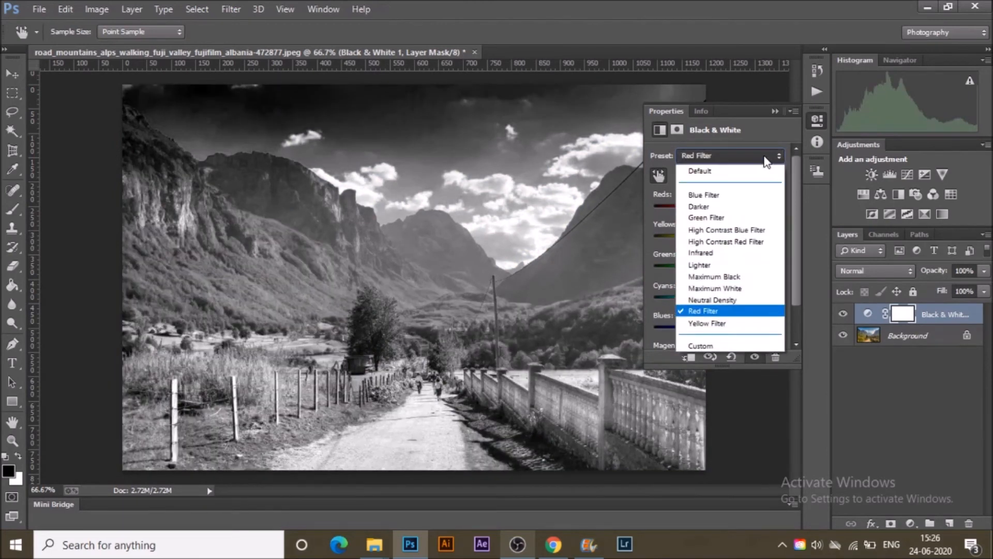
{"action": "left_click", "coordinate": [743, 288]}
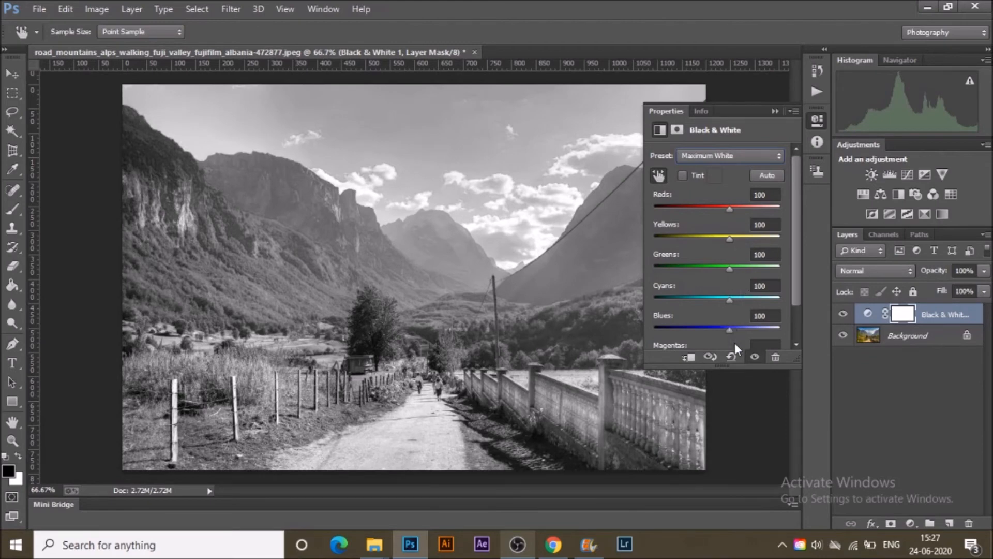
Reset the Black & White adjustment to its default settings and collapse its properties
{"action": "left_click", "coordinate": [732, 356]}
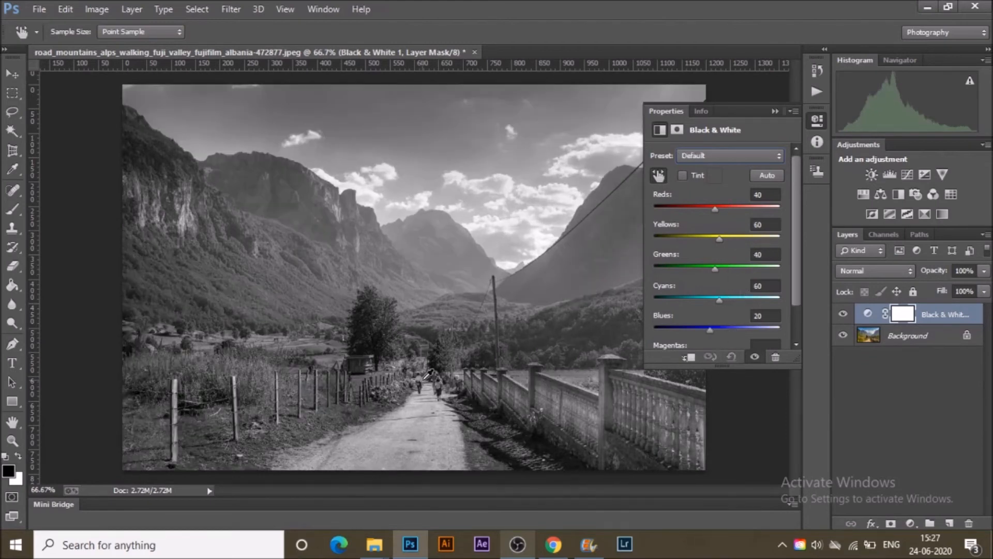
{"action": "left_click", "coordinate": [774, 111]}
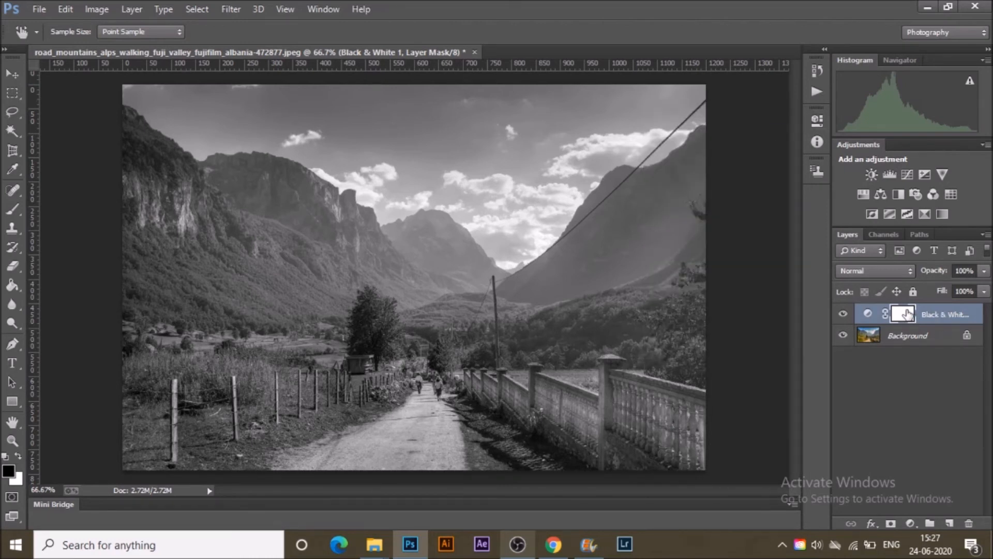
Brush black on the Black & White layer mask over the green hillsides, valley floor and wall-side trees to restore their original colour
{"action": "left_click", "coordinate": [12, 209]}
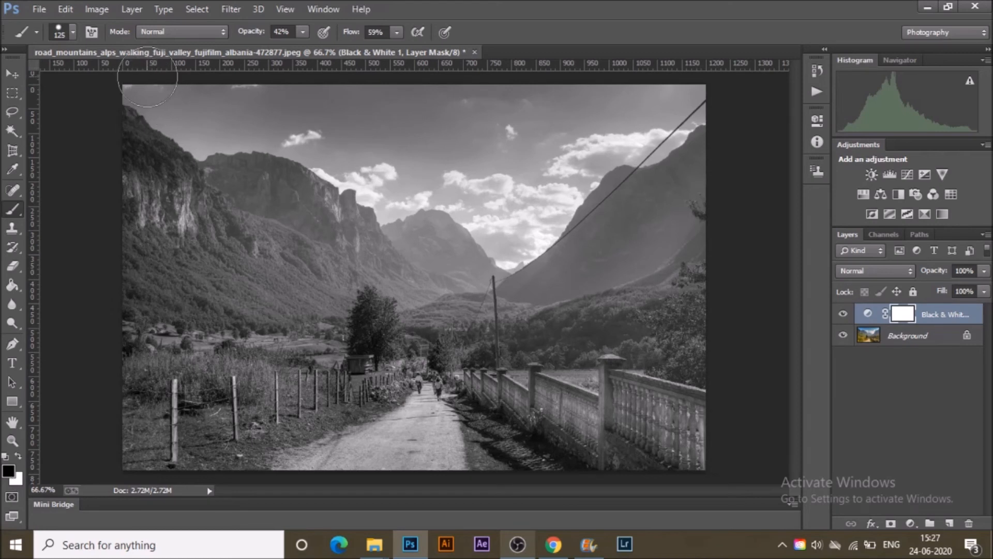
{"action": "mouse_move", "coordinate": [140, 285]}
{"action": "left_mouse_down"}
{"action": "mouse_move", "coordinate": [137, 300]}
{"action": "mouse_move", "coordinate": [349, 311]}
{"action": "mouse_move", "coordinate": [371, 337]}
{"action": "mouse_move", "coordinate": [330, 286]}
{"action": "mouse_move", "coordinate": [89, 230]}
{"action": "left_mouse_up"}
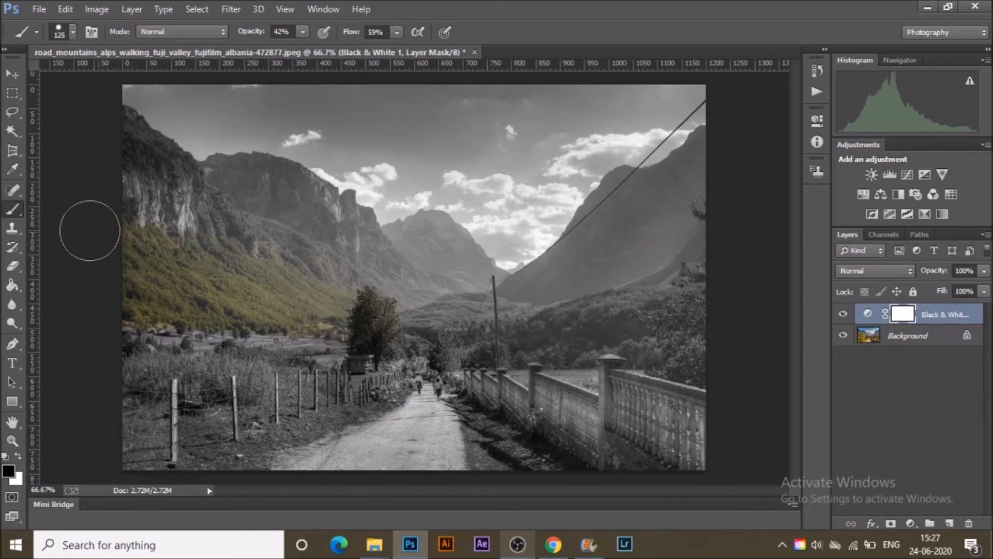
{"action": "mouse_move", "coordinate": [307, 299]}
{"action": "left_mouse_down"}
{"action": "mouse_move", "coordinate": [196, 277]}
{"action": "mouse_move", "coordinate": [110, 242]}
{"action": "mouse_move", "coordinate": [206, 307]}
{"action": "mouse_move", "coordinate": [75, 287]}
{"action": "left_mouse_up"}
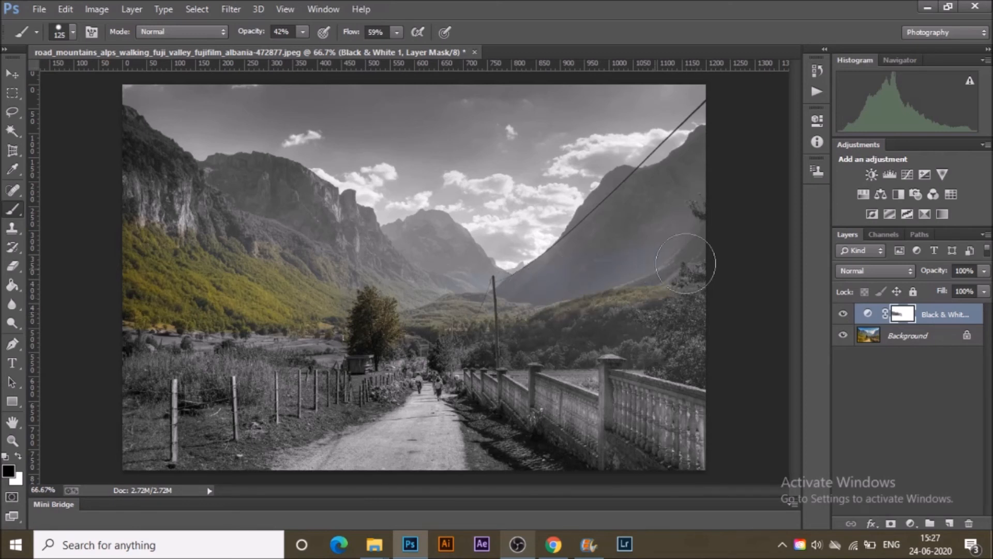
{"action": "left_click_drag", "start_coordinate": [697, 267], "coordinate": [688, 305]}
{"action": "mouse_move", "coordinate": [445, 318]}
{"action": "left_mouse_down"}
{"action": "mouse_move", "coordinate": [635, 319]}
{"action": "mouse_move", "coordinate": [754, 293]}
{"action": "mouse_move", "coordinate": [596, 318]}
{"action": "mouse_move", "coordinate": [716, 355]}
{"action": "mouse_move", "coordinate": [651, 362]}
{"action": "mouse_move", "coordinate": [707, 364]}
{"action": "mouse_move", "coordinate": [711, 308]}
{"action": "mouse_move", "coordinate": [694, 367]}
{"action": "mouse_move", "coordinate": [706, 310]}
{"action": "mouse_move", "coordinate": [706, 368]}
{"action": "mouse_move", "coordinate": [700, 329]}
{"action": "left_mouse_up"}
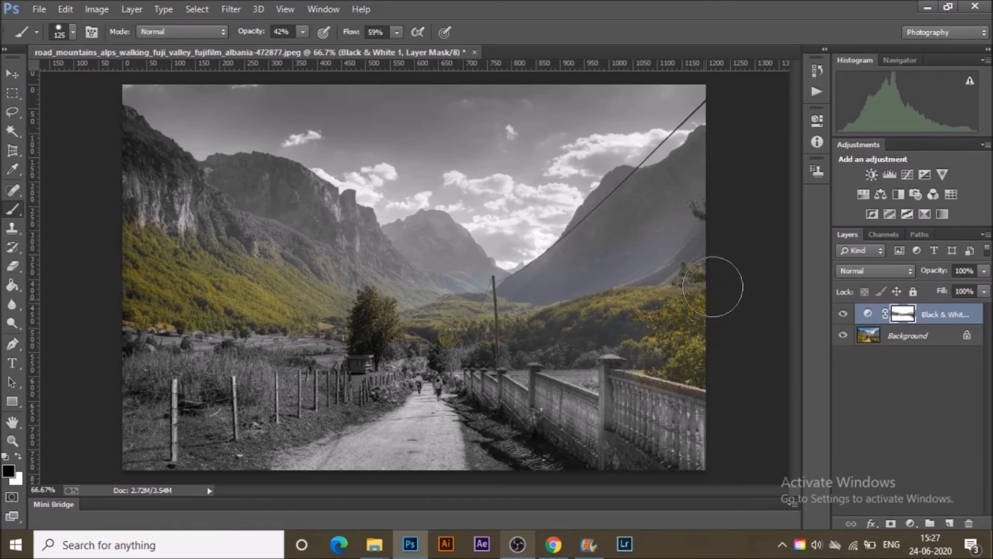
{"action": "mouse_move", "coordinate": [732, 271]}
{"action": "left_mouse_down"}
{"action": "mouse_move", "coordinate": [616, 316]}
{"action": "mouse_move", "coordinate": [638, 317]}
{"action": "mouse_move", "coordinate": [754, 240]}
{"action": "mouse_move", "coordinate": [640, 297]}
{"action": "mouse_move", "coordinate": [714, 250]}
{"action": "mouse_move", "coordinate": [737, 210]}
{"action": "mouse_move", "coordinate": [634, 306]}
{"action": "mouse_move", "coordinate": [692, 280]}
{"action": "left_mouse_up"}
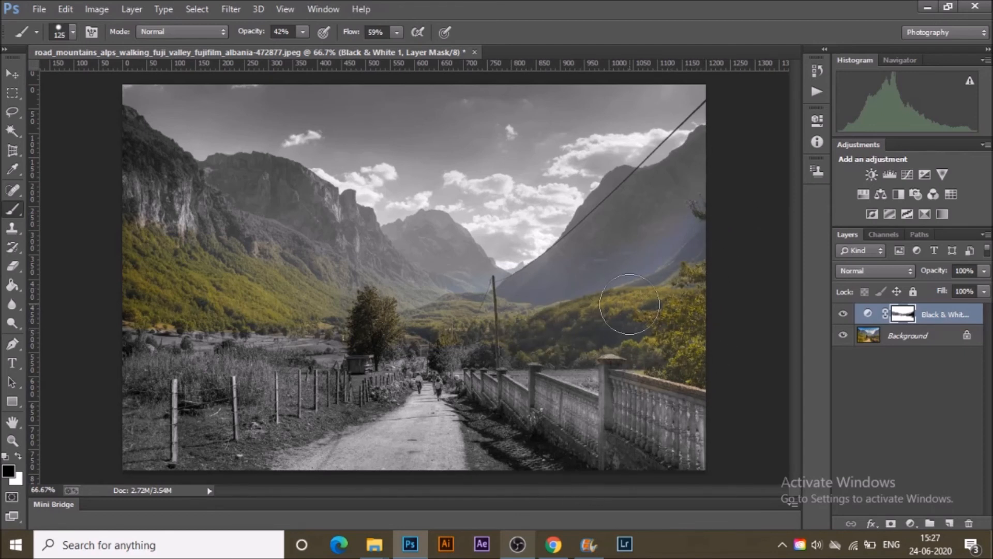
Brush black on the same layer mask across the sky and clouds to restore their original colour
{"action": "mouse_move", "coordinate": [111, 127]}
{"action": "left_mouse_down"}
{"action": "mouse_move", "coordinate": [185, 172]}
{"action": "mouse_move", "coordinate": [118, 108]}
{"action": "mouse_move", "coordinate": [702, 95]}
{"action": "mouse_move", "coordinate": [610, 153]}
{"action": "left_mouse_up"}
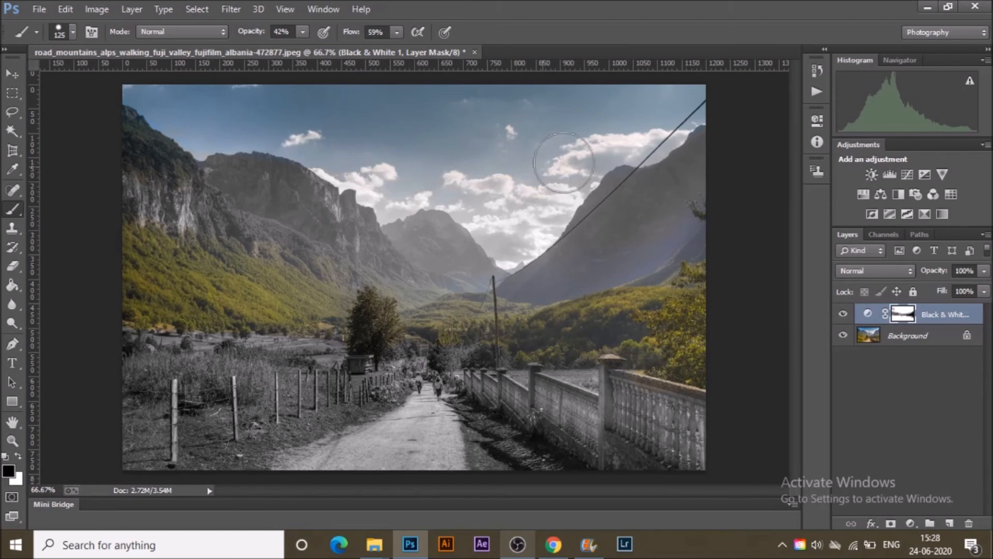
{"action": "mouse_move", "coordinate": [508, 231]}
{"action": "left_mouse_down"}
{"action": "mouse_move", "coordinate": [517, 249]}
{"action": "mouse_move", "coordinate": [519, 221]}
{"action": "left_mouse_up"}
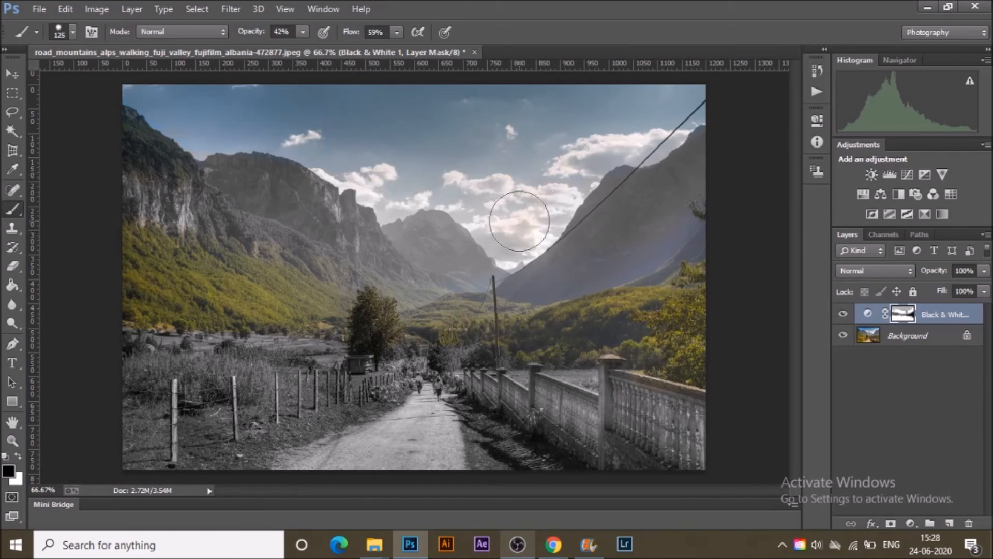